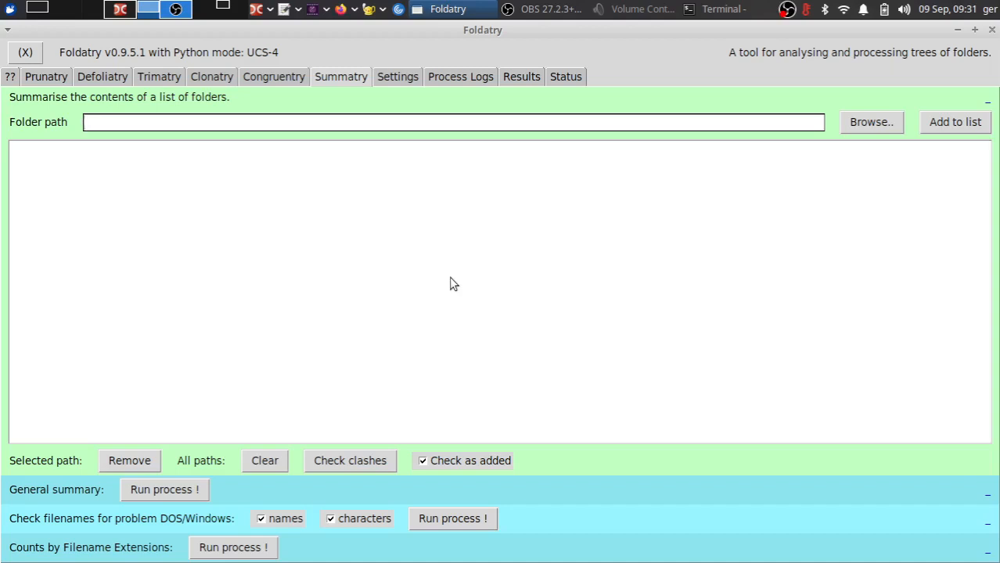
- Browse to the /home/ger/Downloads folder and add it to the summary path list
click(866, 131)
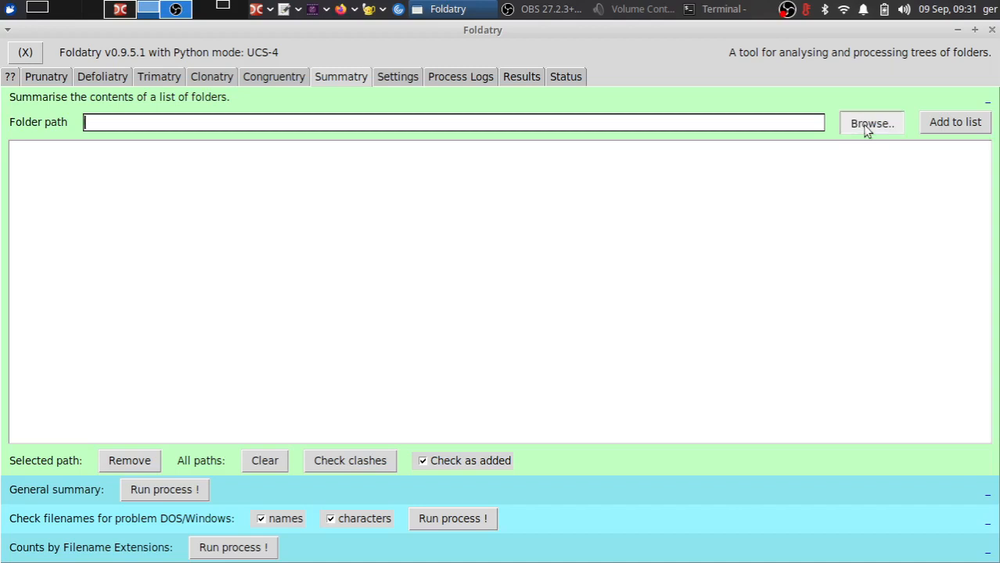
click(583, 356)
click(583, 356)
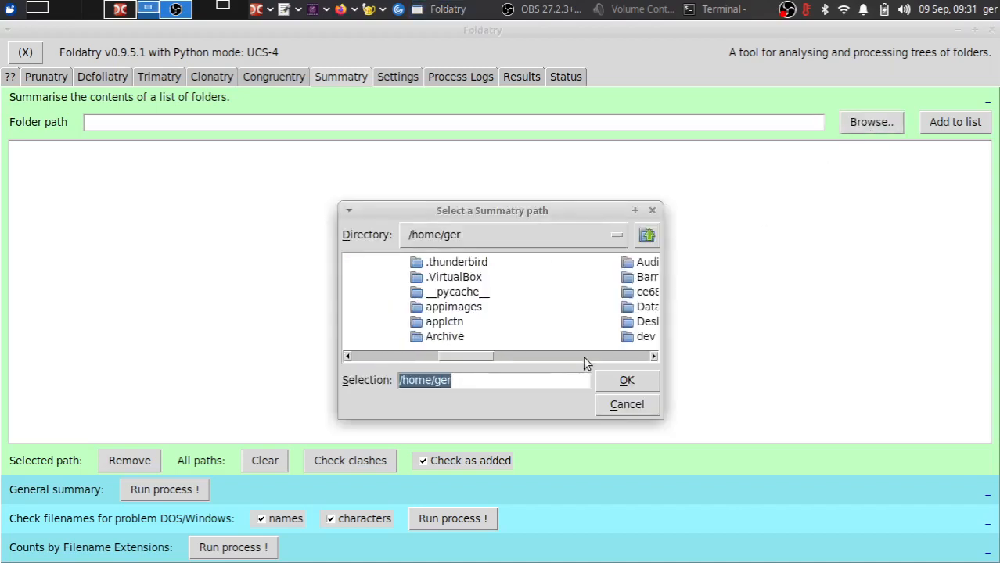
click(590, 358)
click(587, 324)
double_click(587, 329)
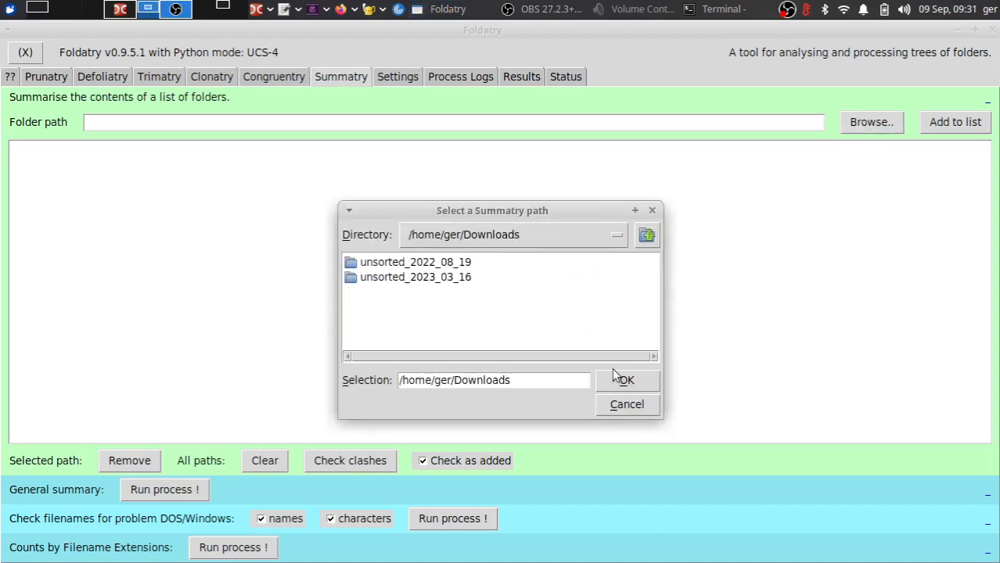
click(626, 380)
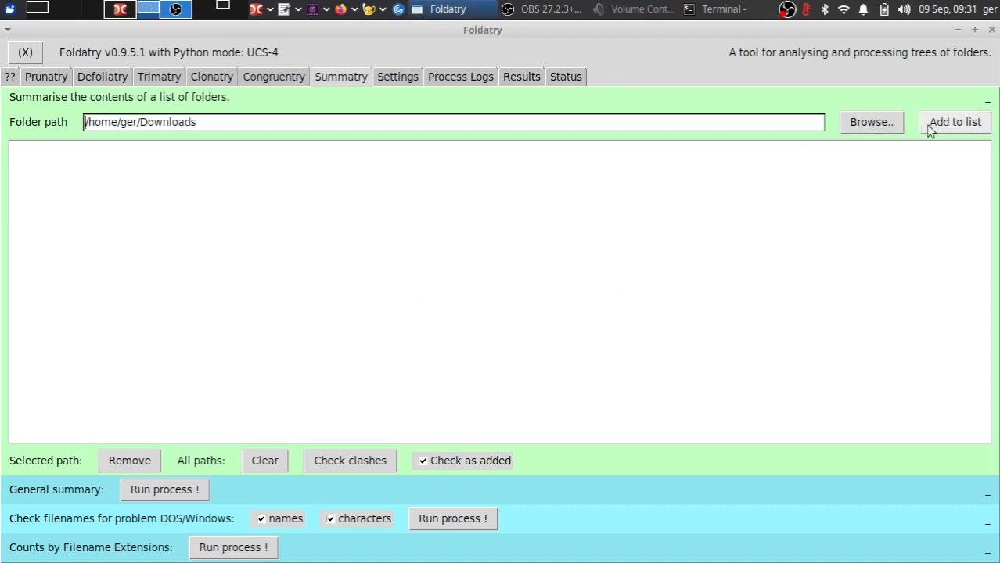
click(932, 130)
- Select the Downloads subfolder unsorted_2023_03_16 and add it to the list, turning off Check as added
click(869, 124)
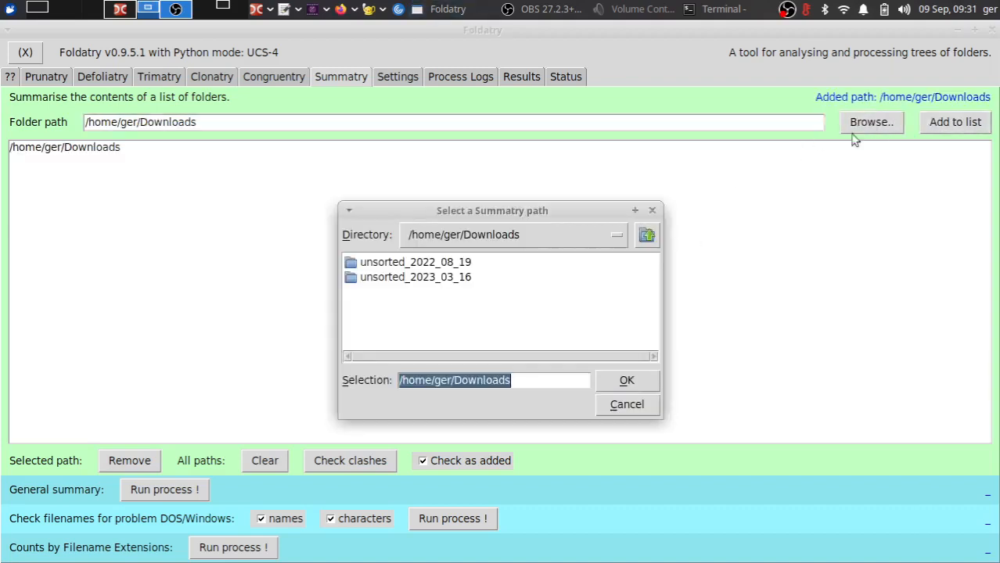
click(430, 278)
double_click(415, 277)
click(638, 381)
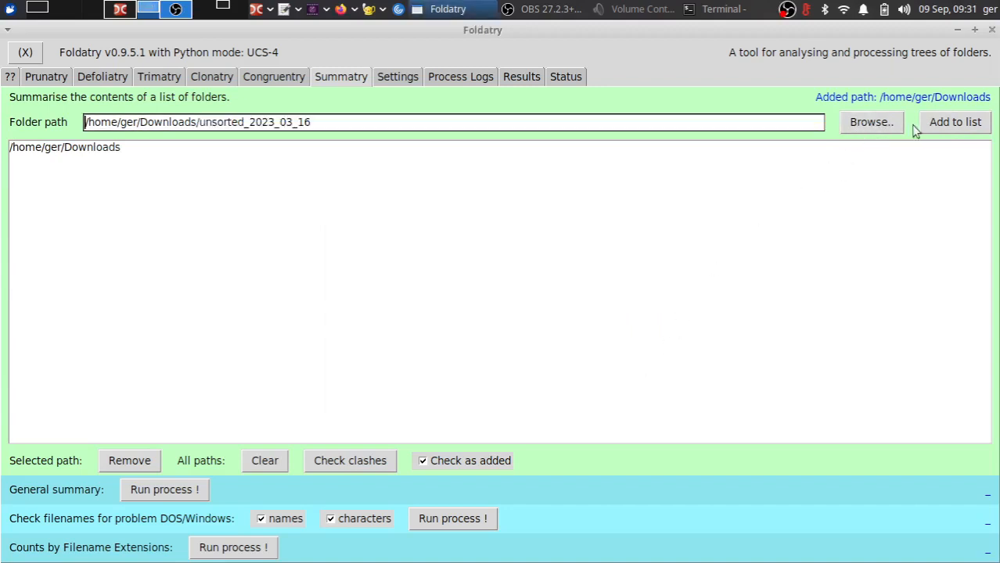
click(936, 128)
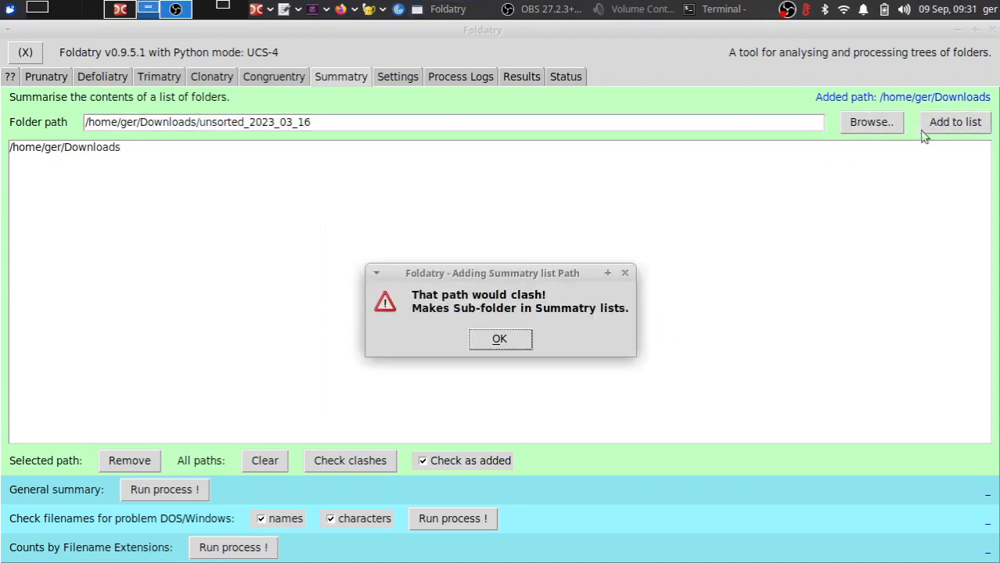
click(501, 341)
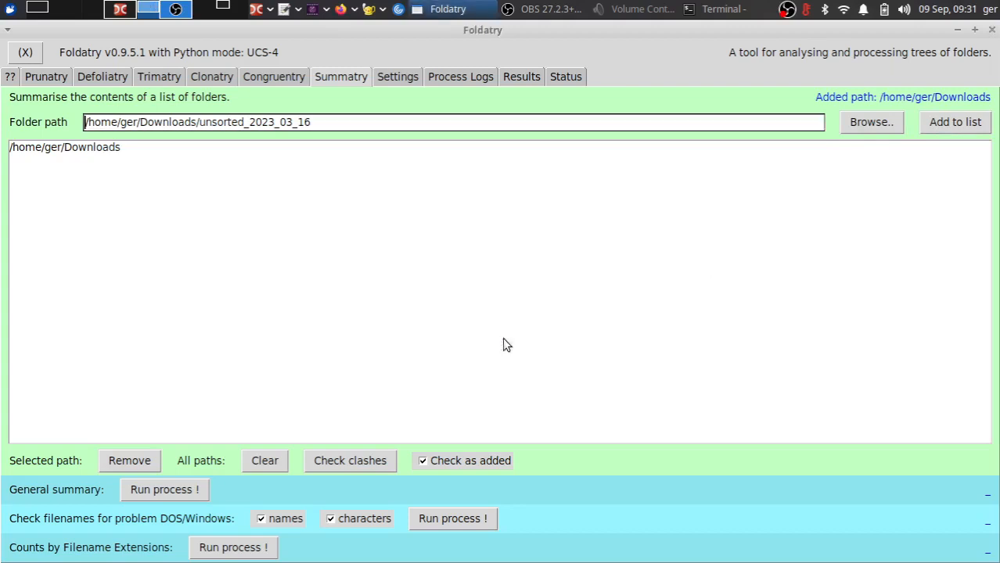
click(450, 460)
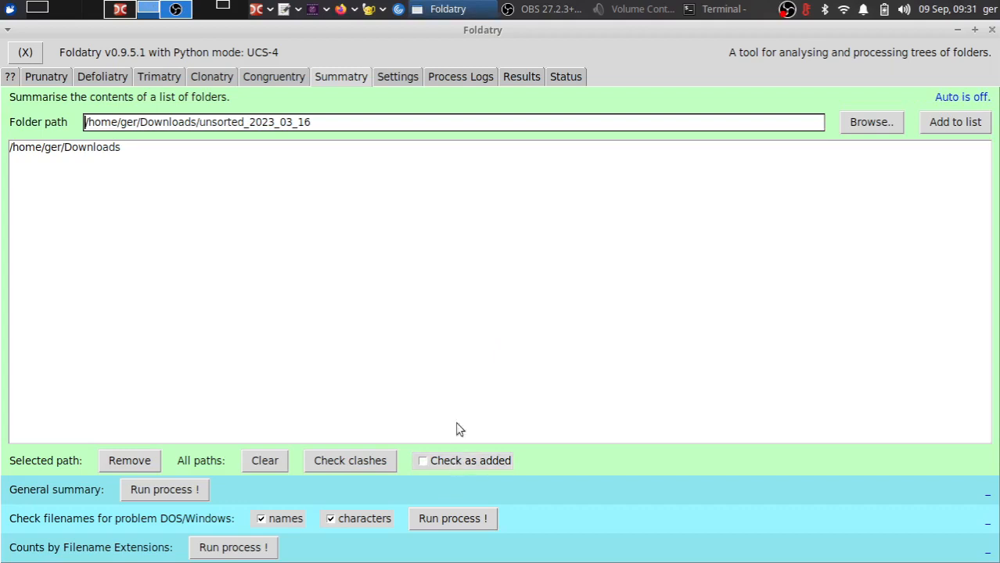
click(944, 124)
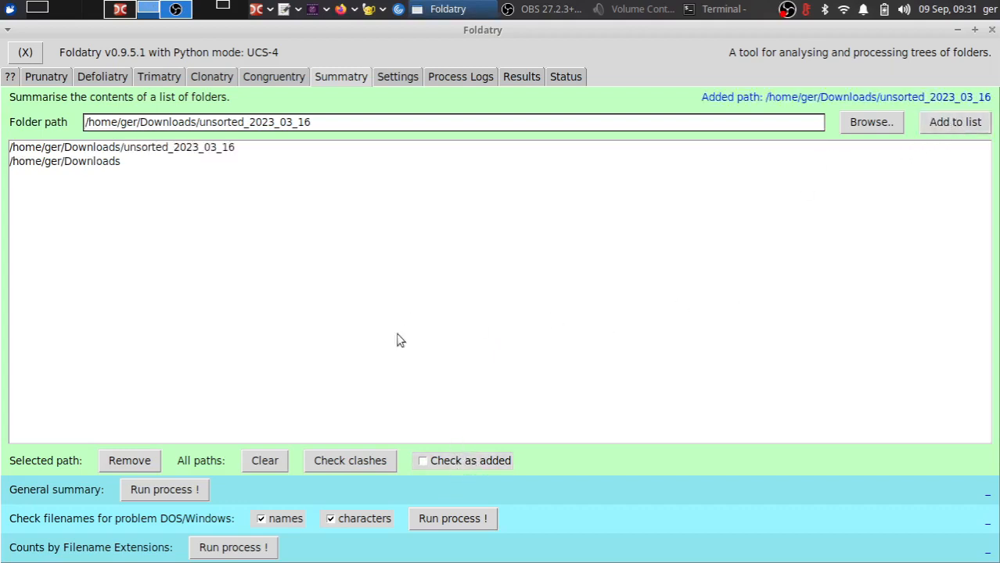
- Check the path list for clashes, then remove the /home/ger/Downloads entry
click(347, 468)
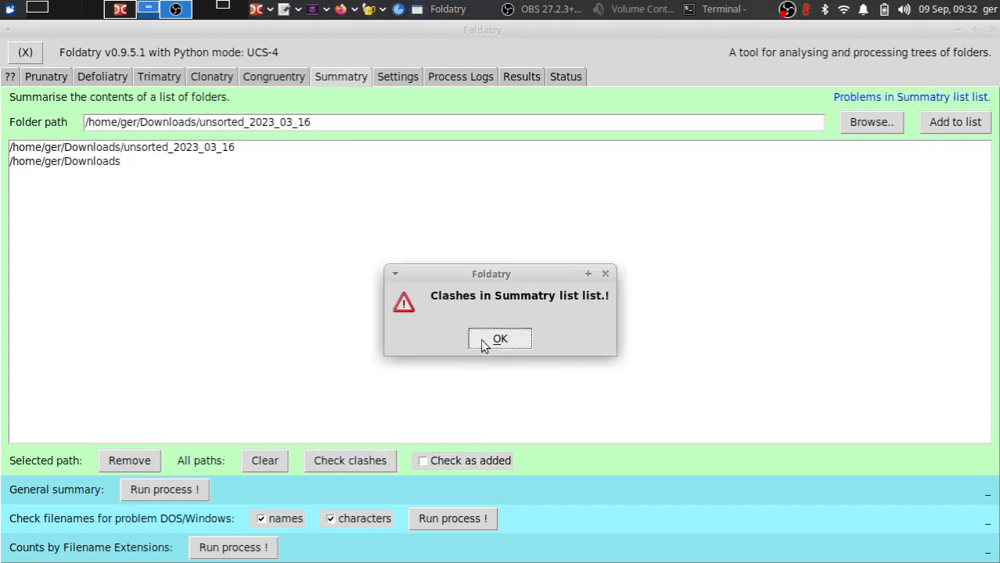
click(485, 343)
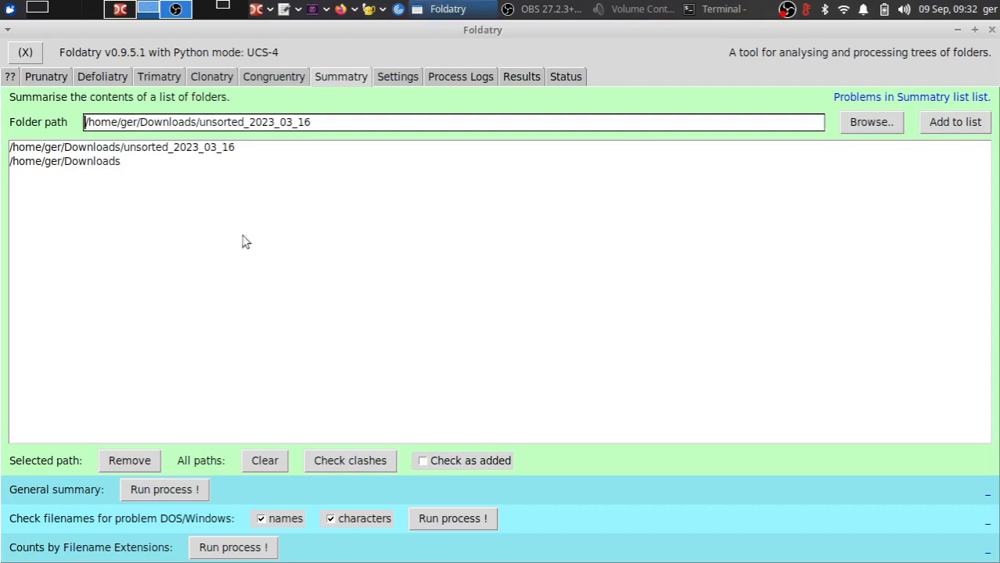
click(85, 164)
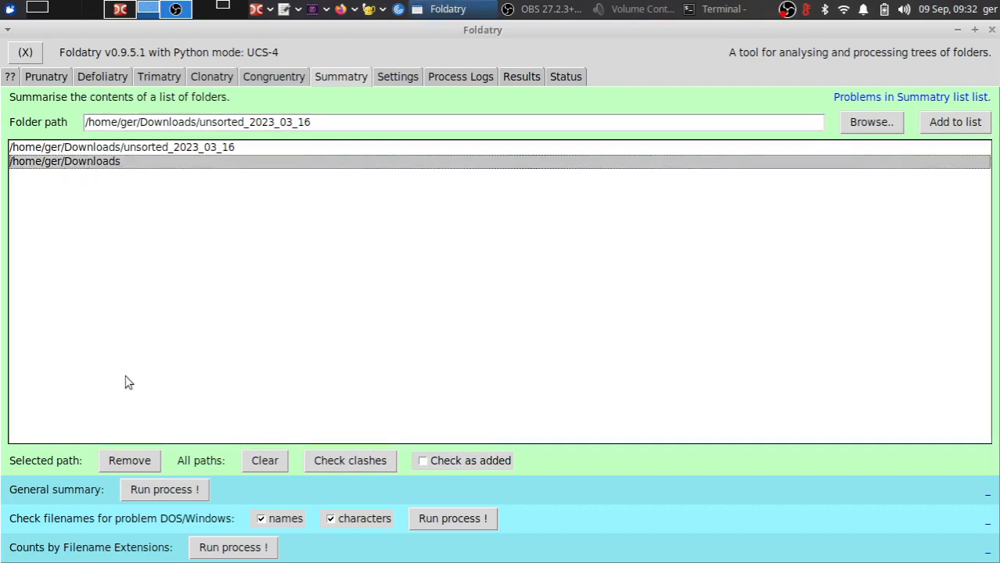
click(130, 464)
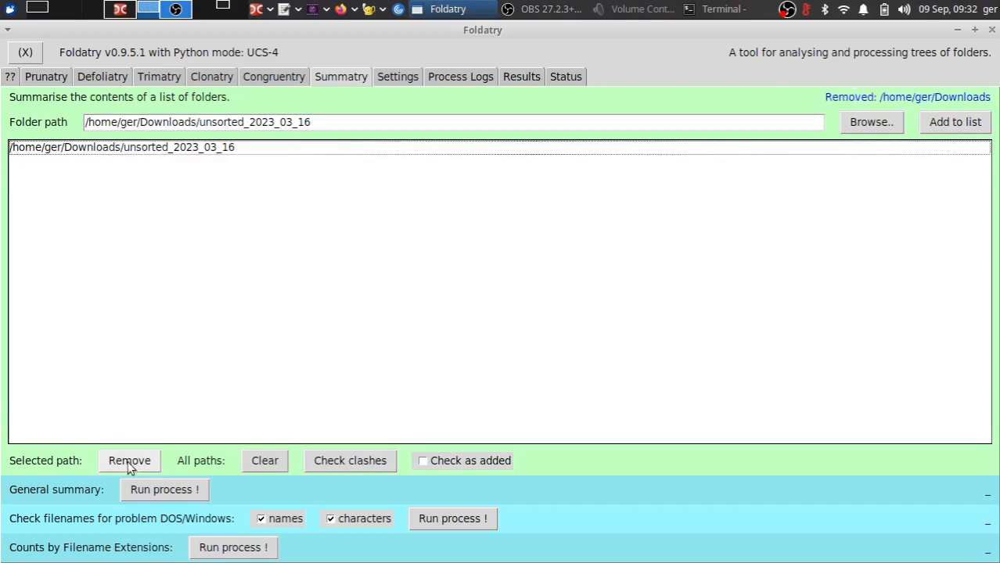
- Recheck the path list for clashes and turn Check as added back on
click(329, 466)
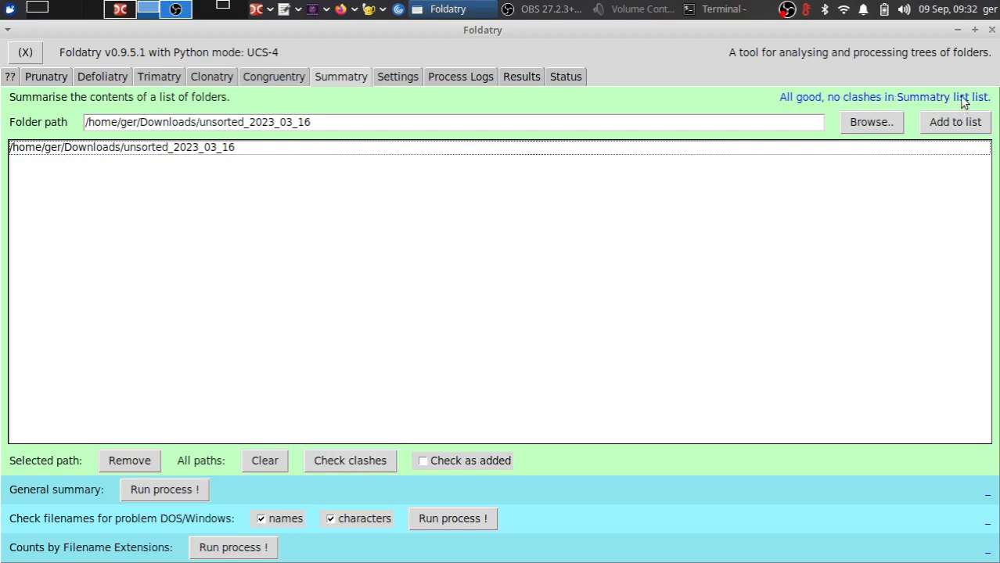
click(465, 458)
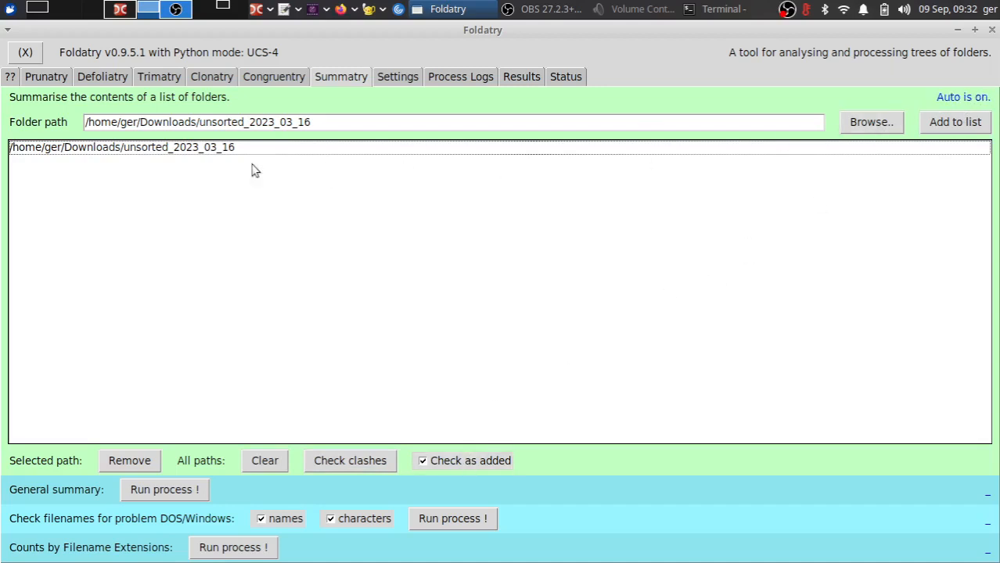
- Clear the path list and add the /home/ger/Documents folder to it
click(257, 466)
click(874, 123)
click(664, 236)
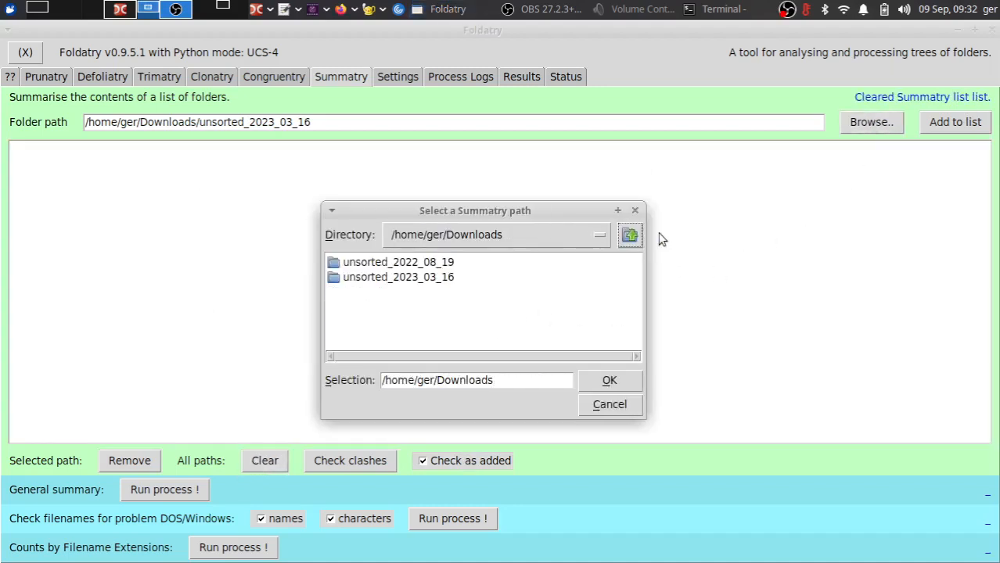
click(629, 235)
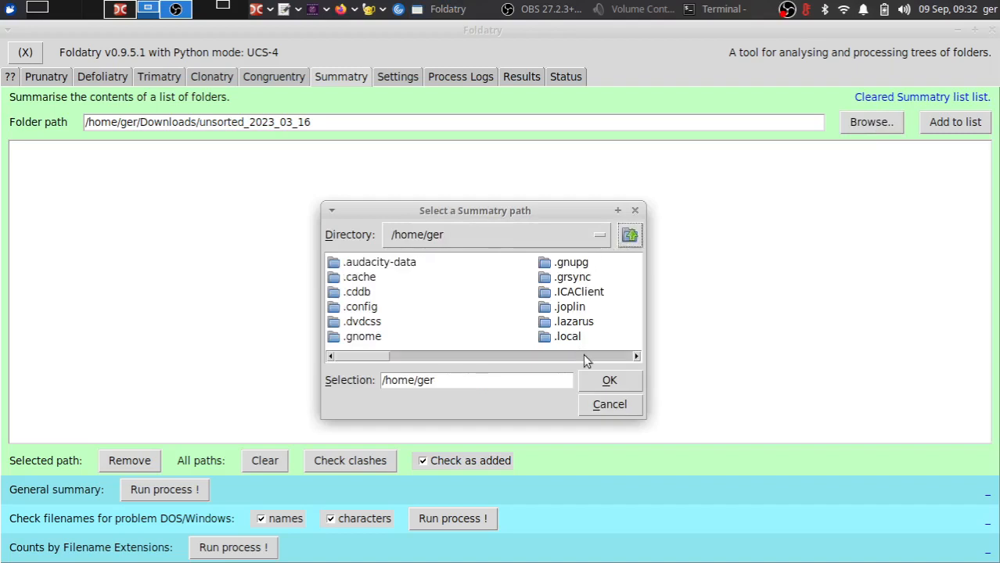
scroll(593, 358, right, 5)
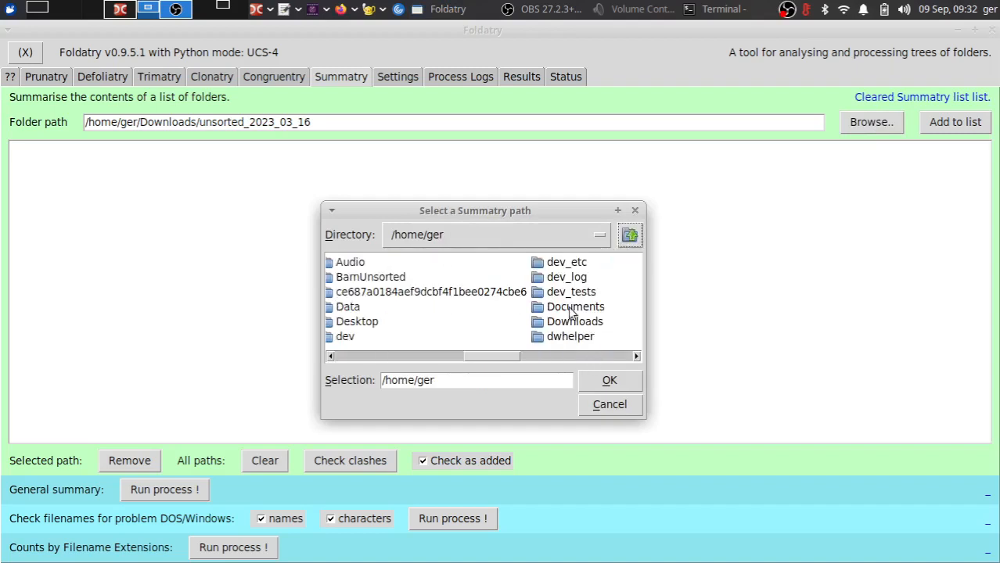
double_click(571, 311)
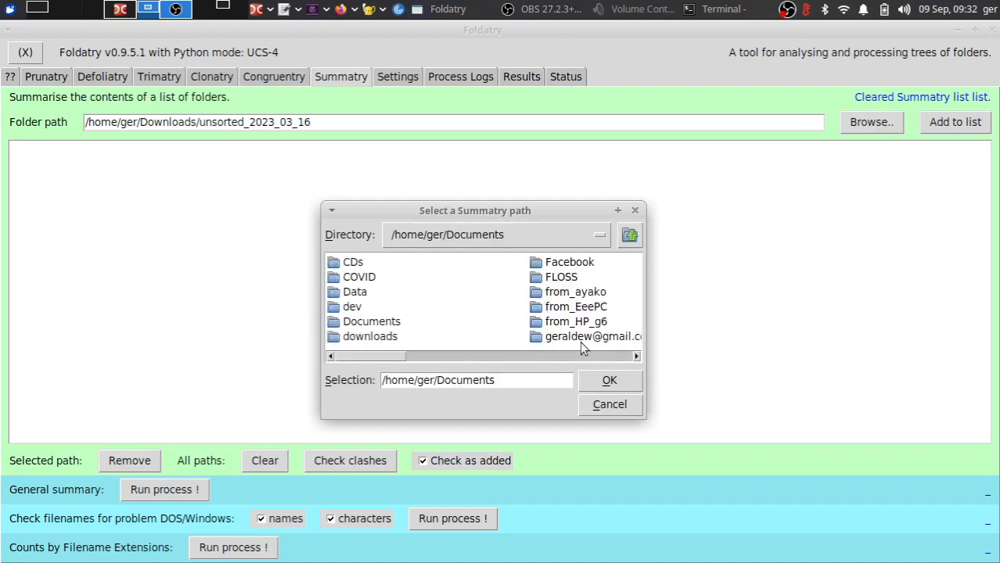
click(609, 383)
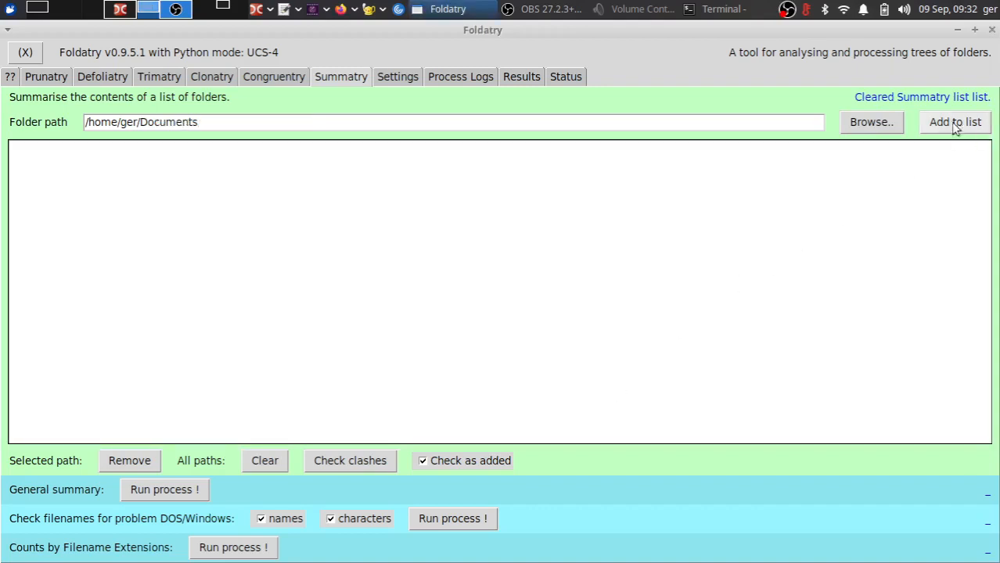
click(955, 125)
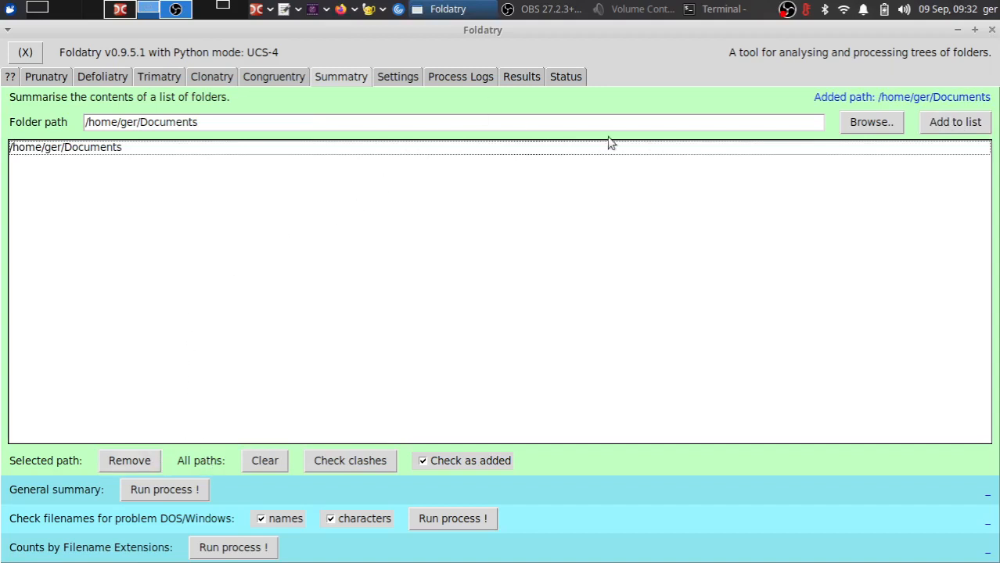
- Browse to the /home/ger/Pictures folder and add it to the path list
click(863, 126)
click(614, 357)
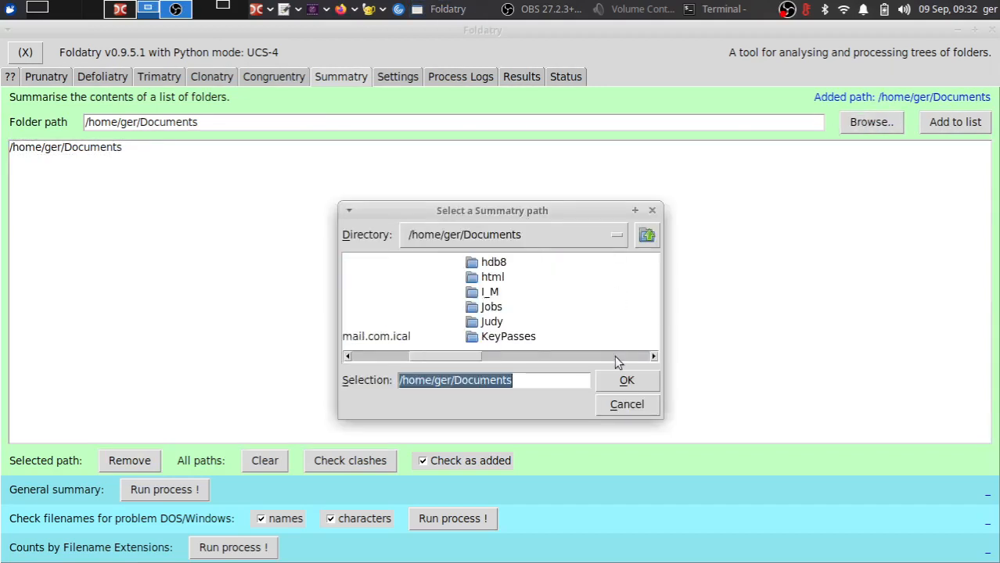
click(614, 355)
click(615, 355)
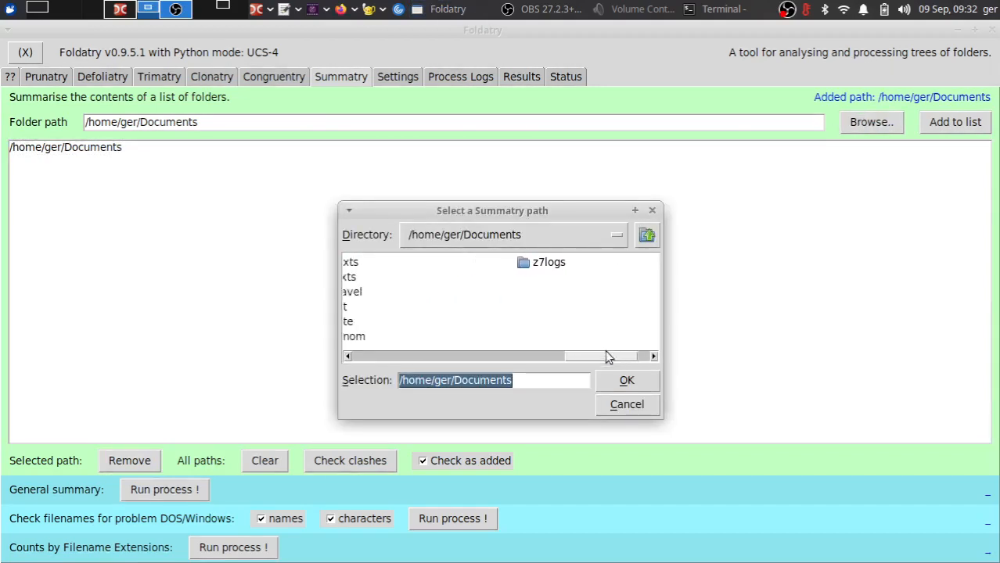
click(647, 235)
click(618, 357)
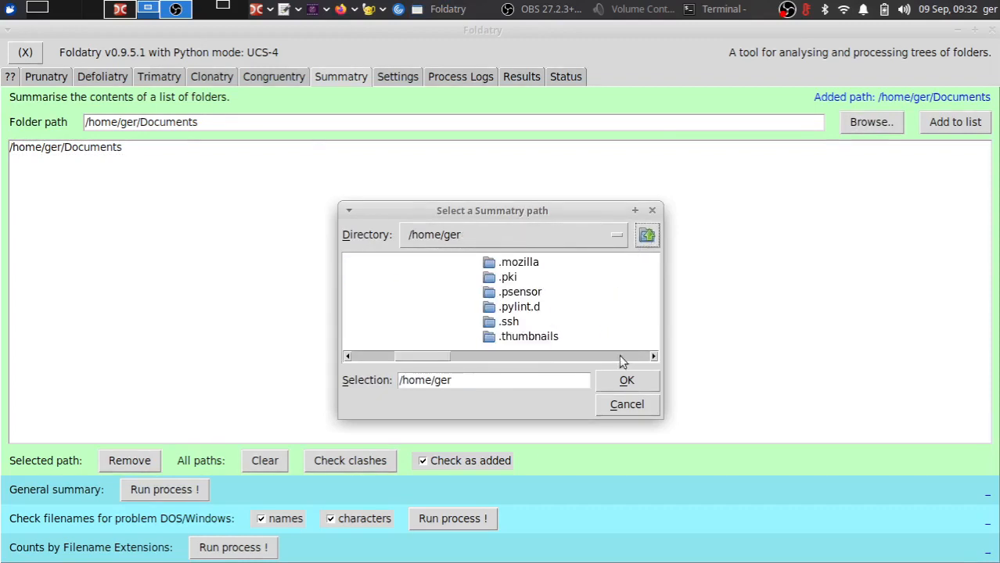
click(619, 356)
click(619, 356)
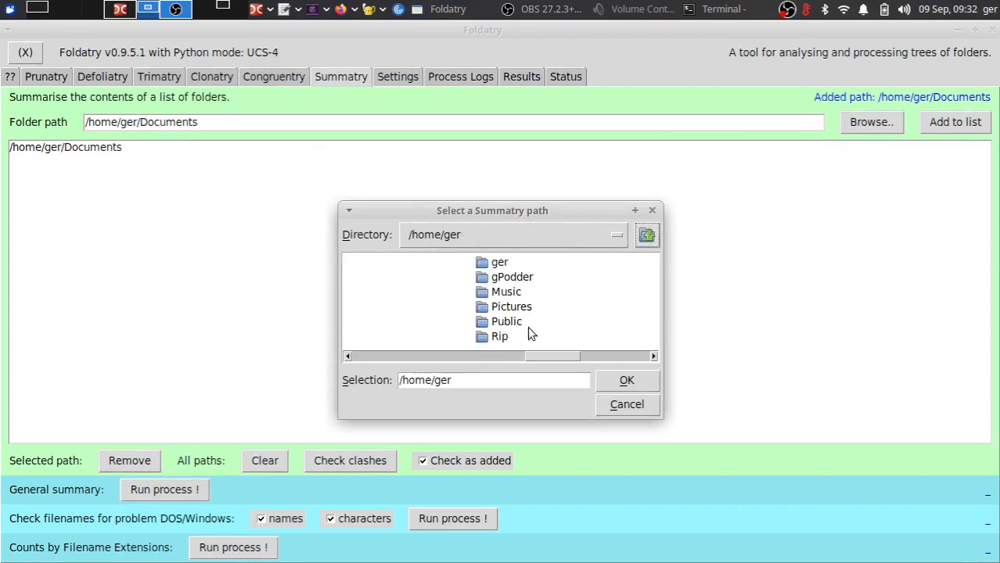
double_click(511, 310)
click(620, 379)
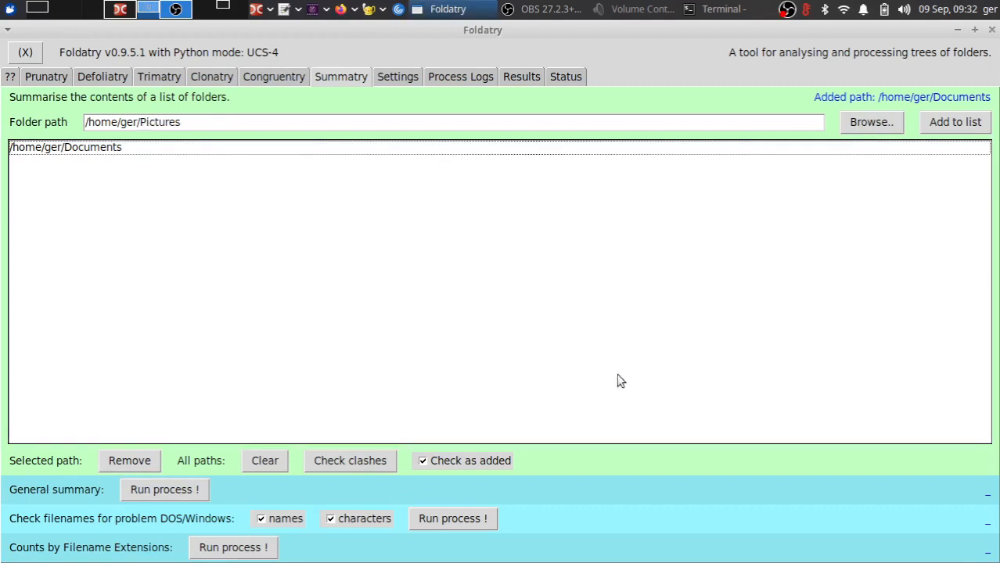
click(942, 123)
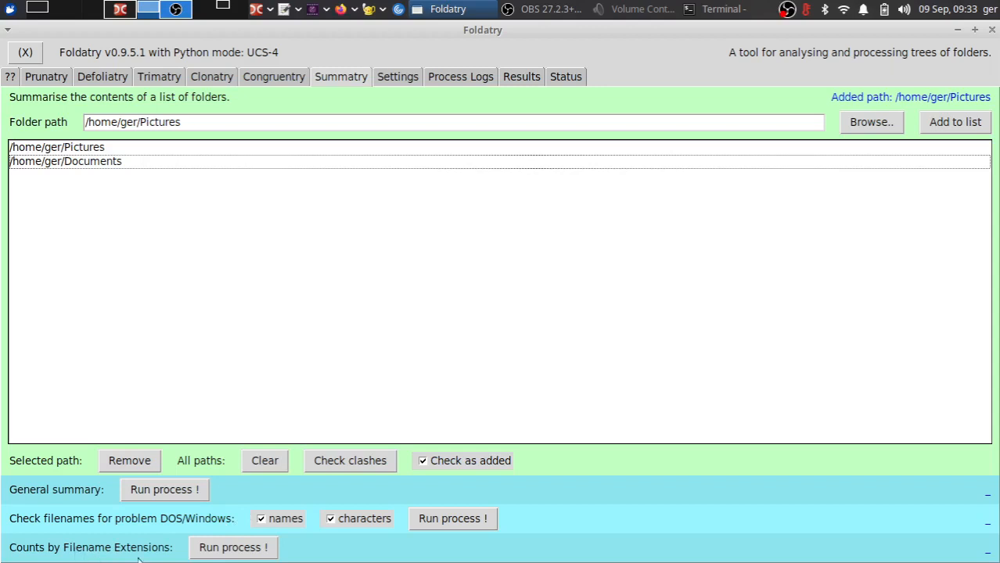
- Run the Counts by Filename Extensions process and open its results from the top
click(232, 550)
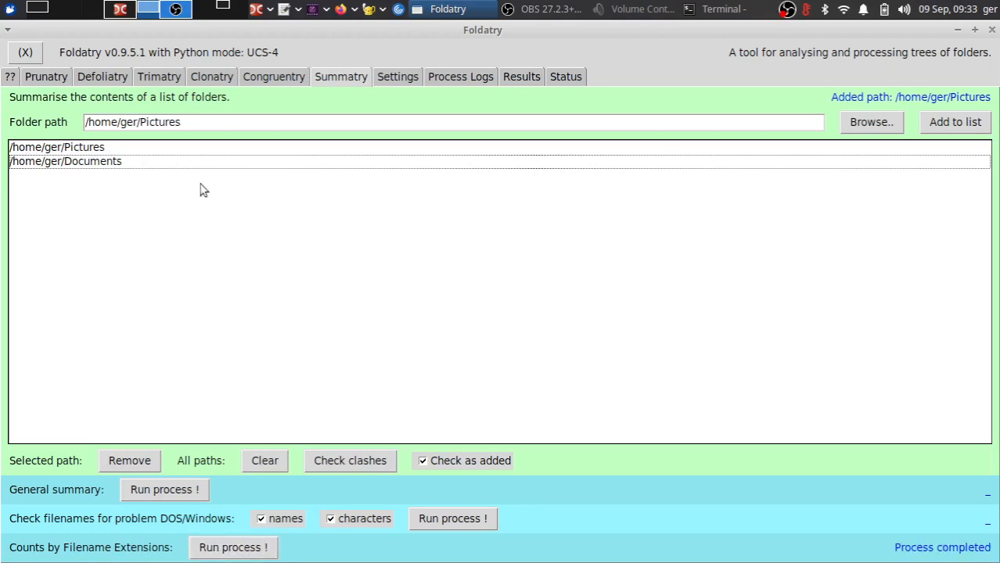
click(515, 75)
scroll(378, 284, up, 3)
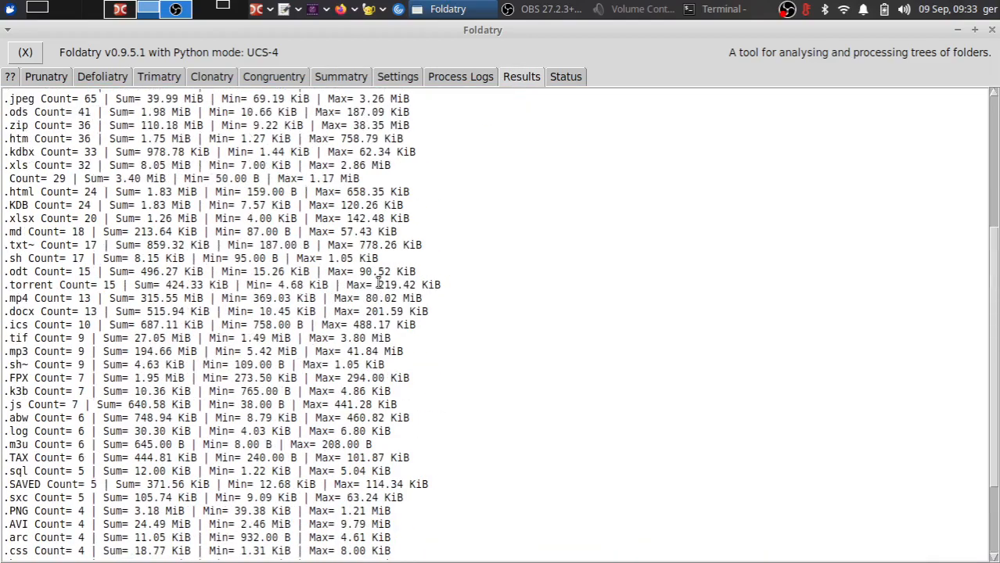
scroll(379, 282, up, 6)
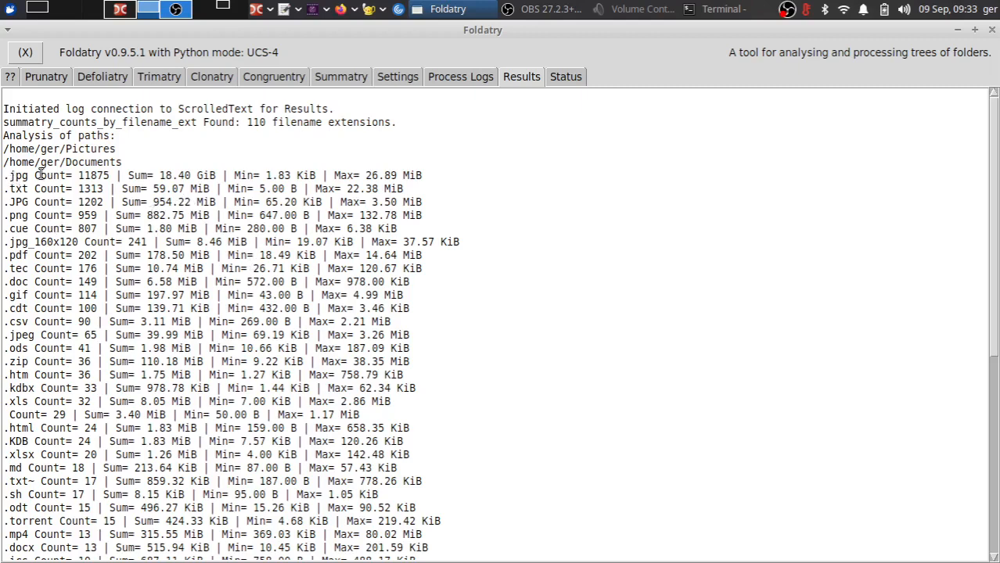
- Examine the per-extension counts and sizes in the results
drag(29, 174, 2, 169)
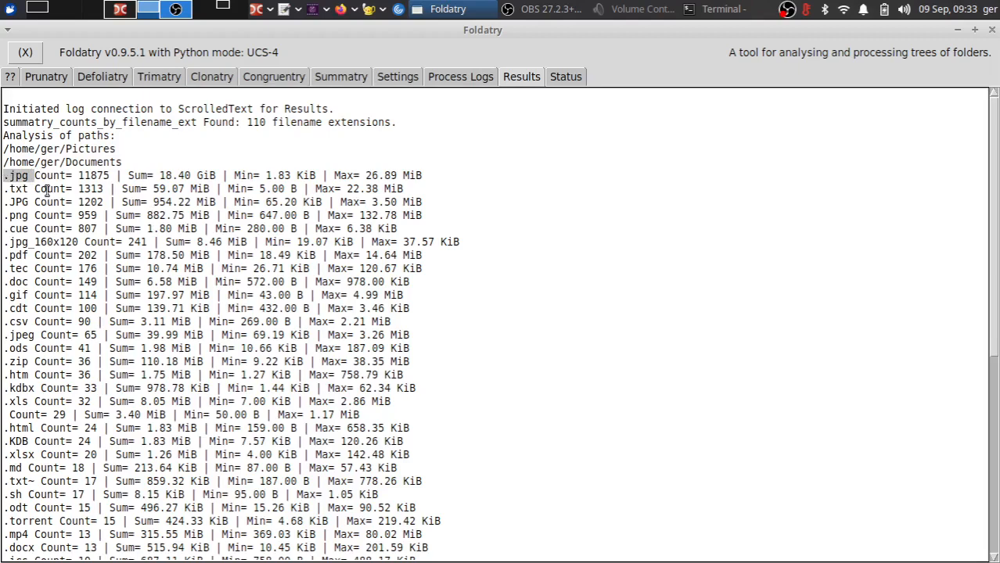
click(102, 176)
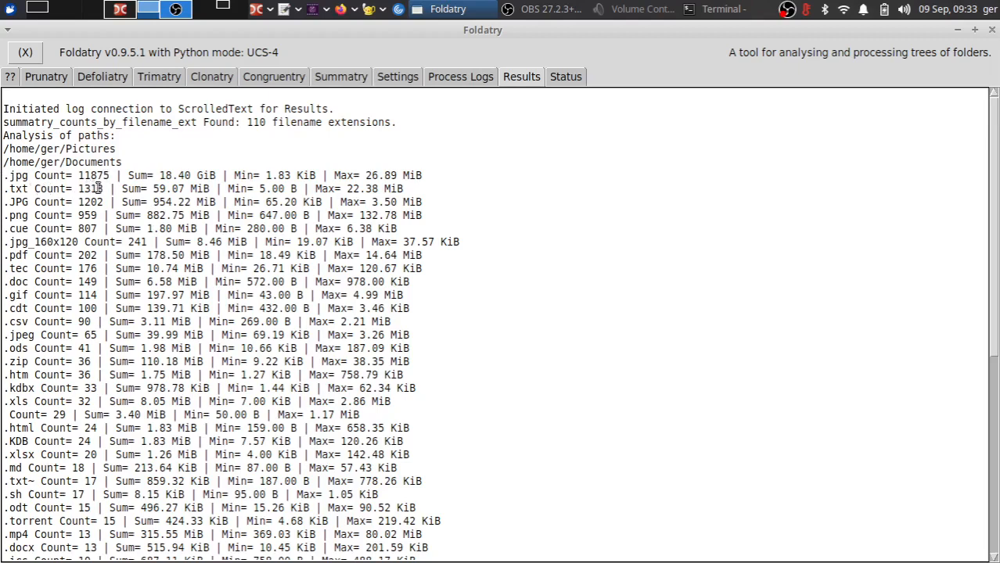
drag(29, 202, 1, 204)
scroll(111, 363, down, 9)
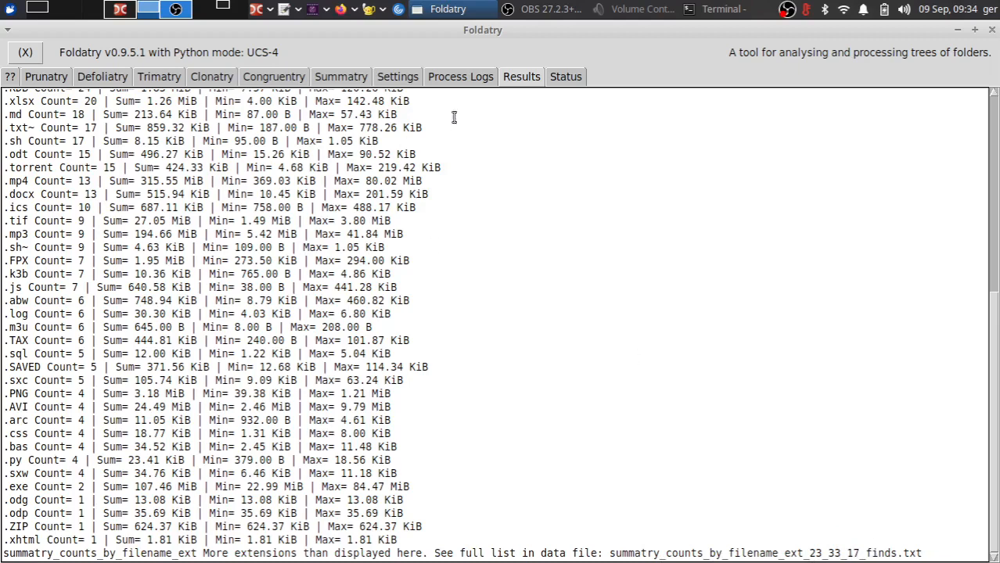
- Run the check for filenames problematic on DOS/Windows, covering names and characters, and open the results
click(342, 77)
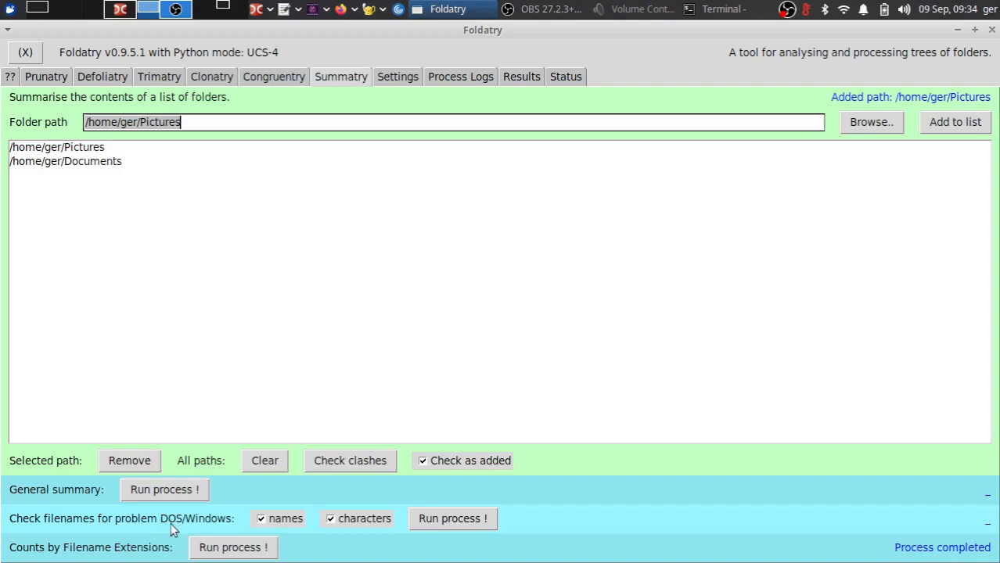
click(429, 523)
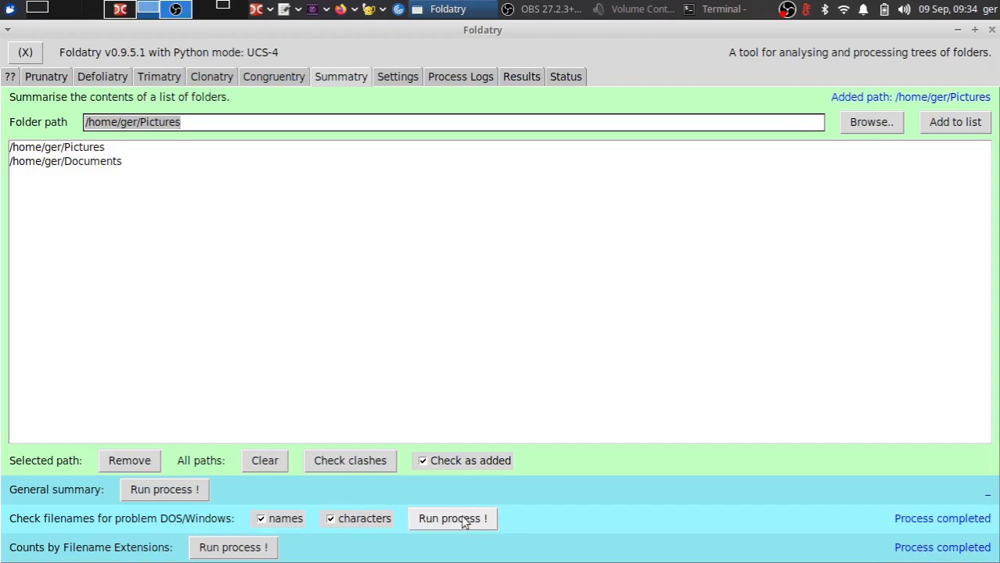
click(521, 77)
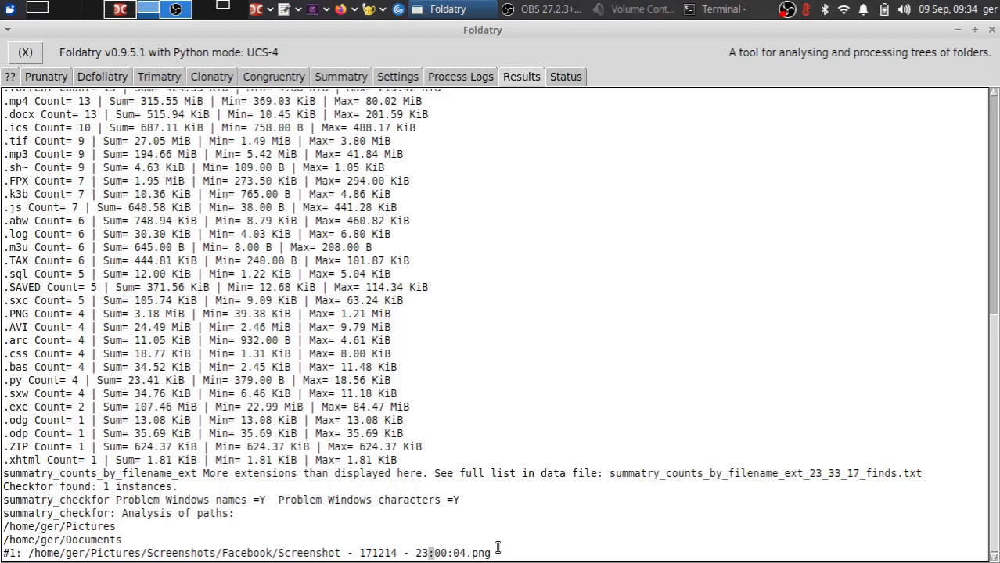
- Run the General summary process for the folder list and open its results
click(343, 81)
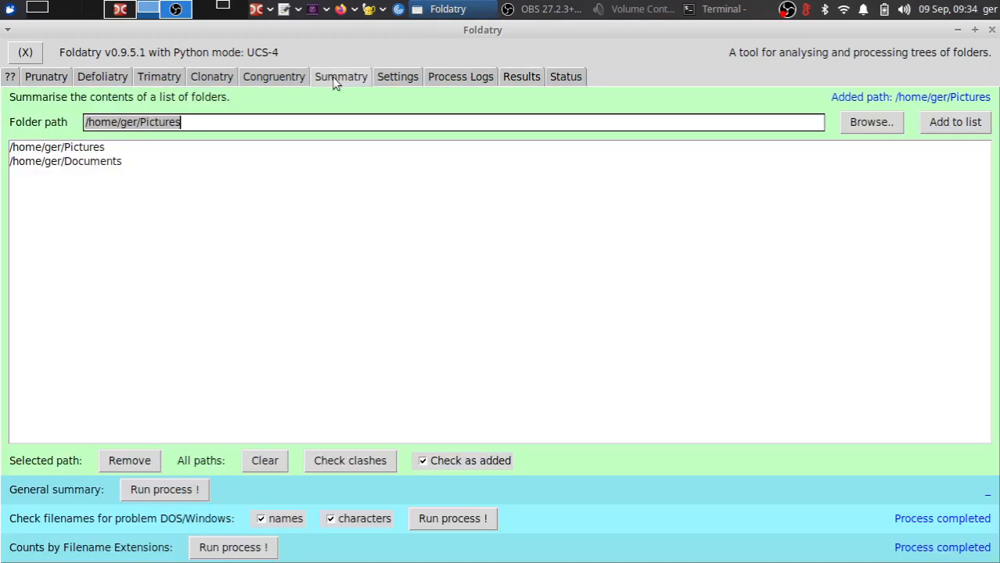
click(163, 490)
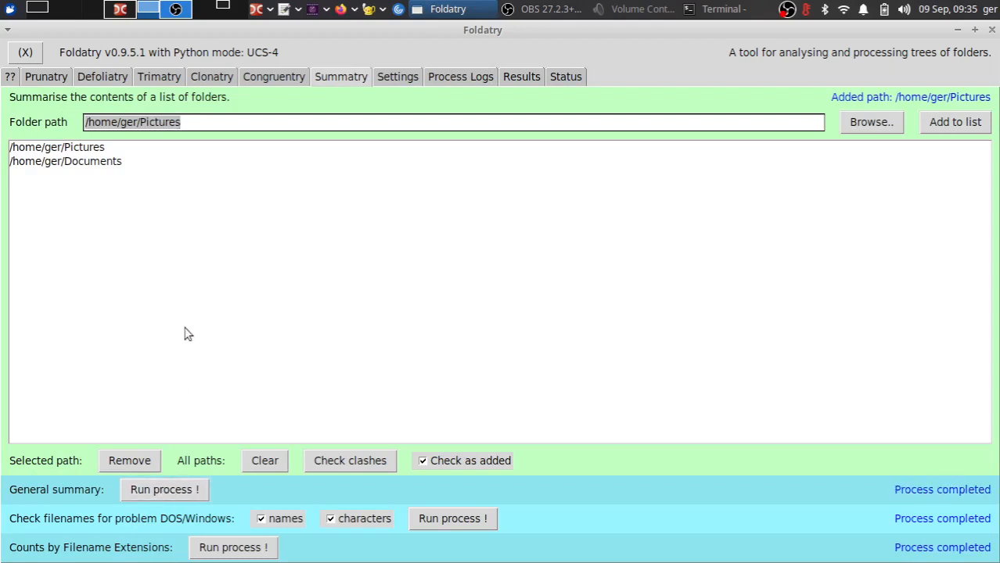
click(516, 77)
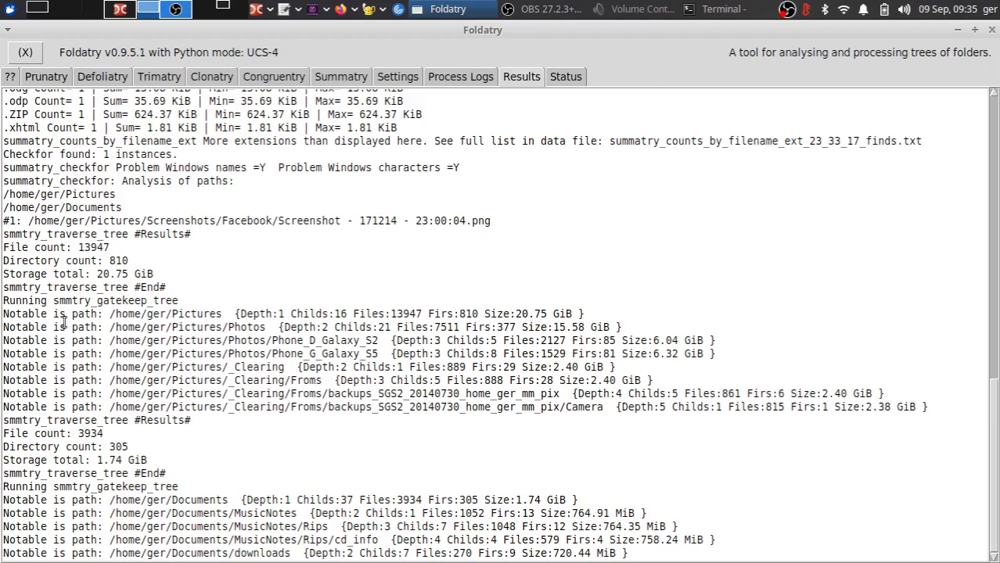
- Examine the notable path entries under Pictures, highlighting their paths, depth and child counts
drag(65, 321, 67, 376)
click(125, 406)
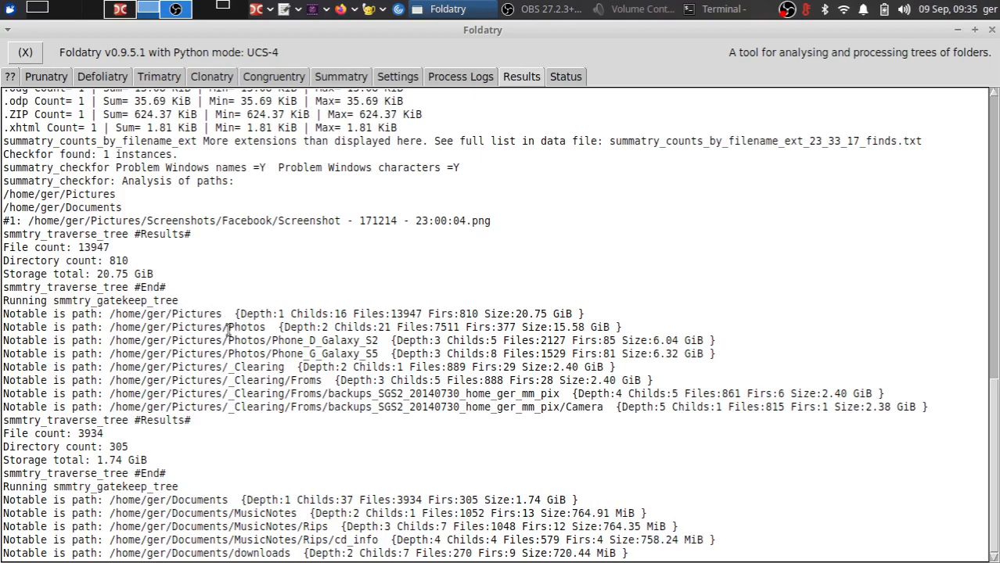
drag(227, 327, 274, 328)
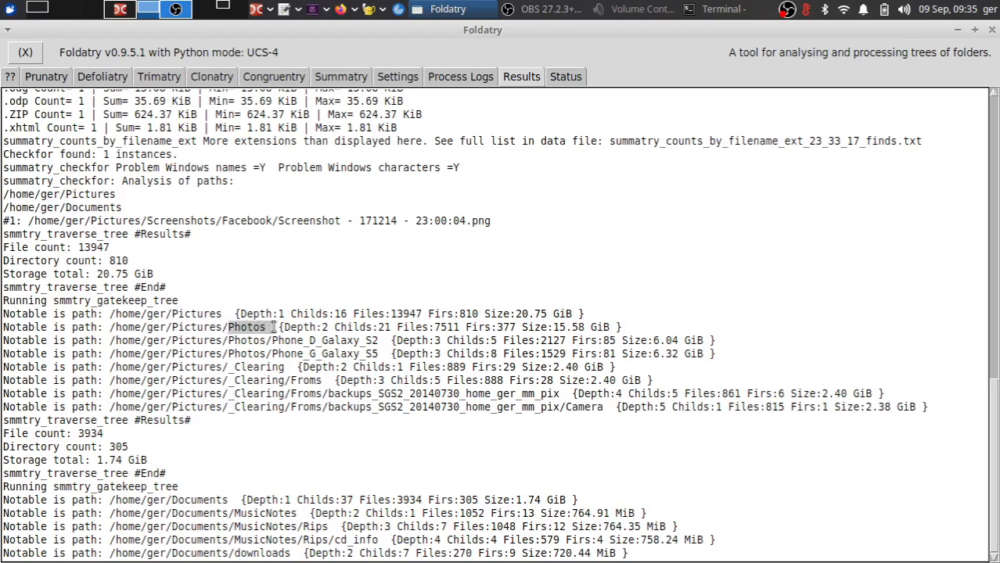
click(237, 341)
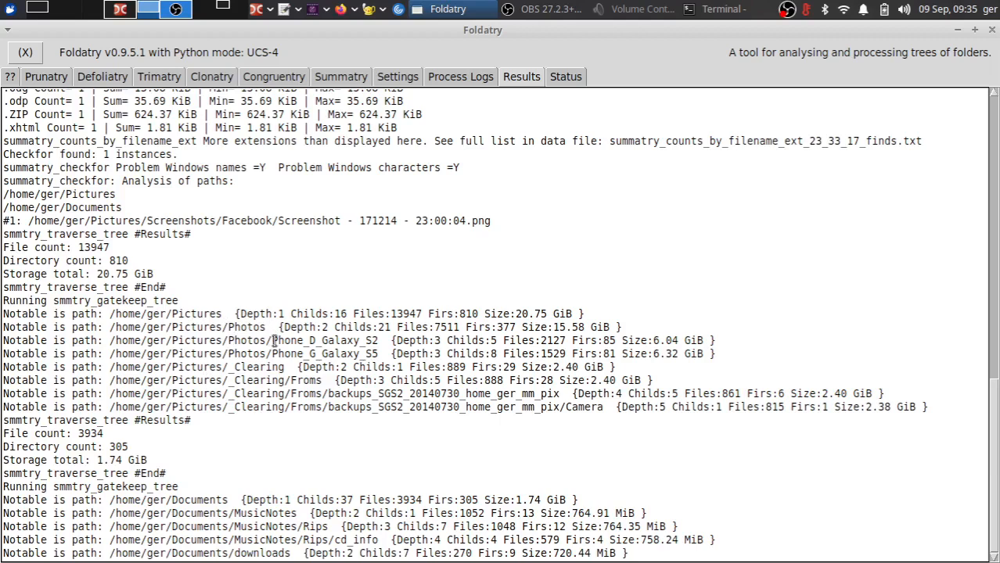
drag(274, 340, 366, 336)
drag(277, 354, 381, 354)
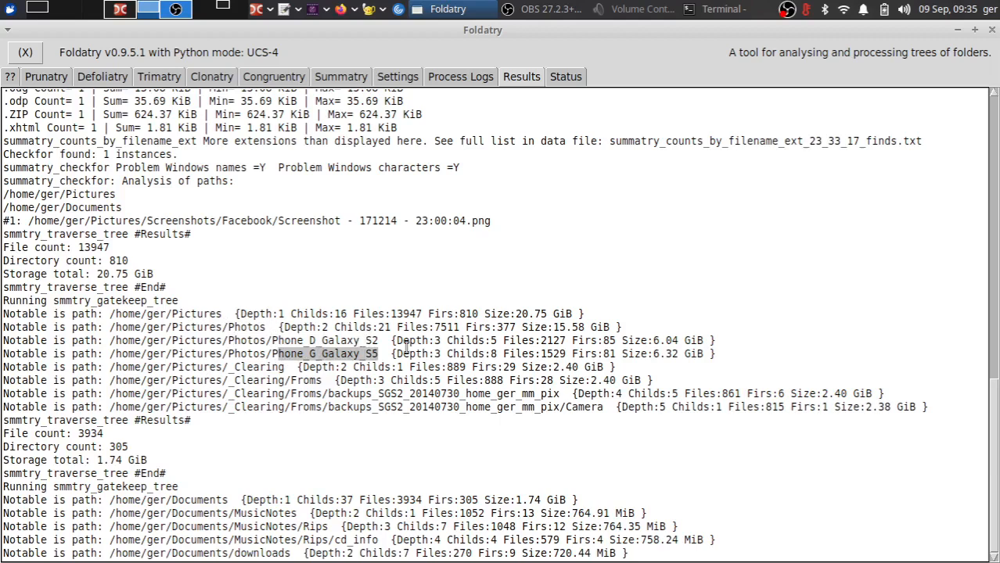
click(399, 340)
drag(397, 341, 441, 341)
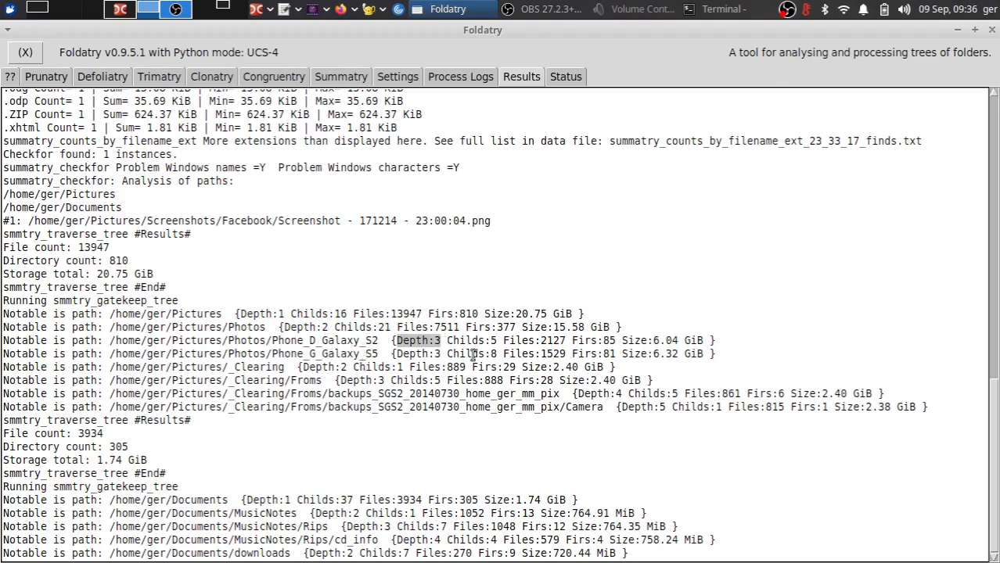
click(448, 342)
drag(449, 342, 568, 335)
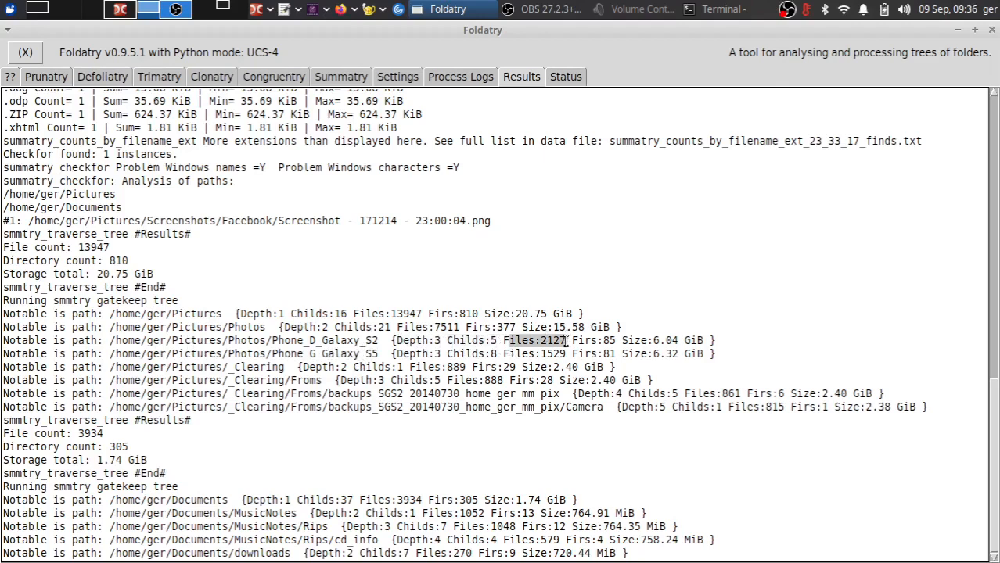
- Compare the file, folder and size figures of the notable Pictures subfolders, then return to the Summatry tab
drag(574, 341, 619, 341)
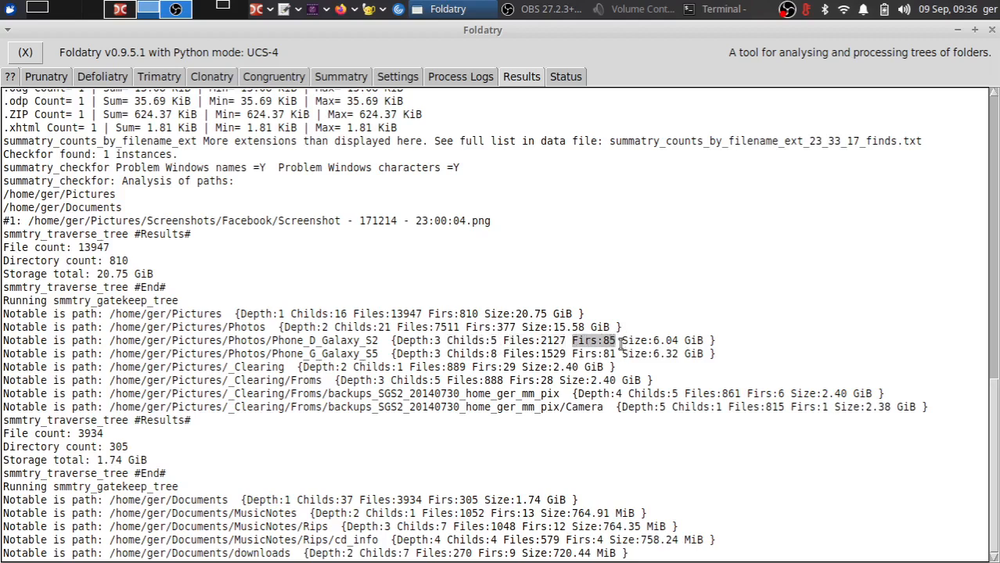
drag(622, 341, 704, 341)
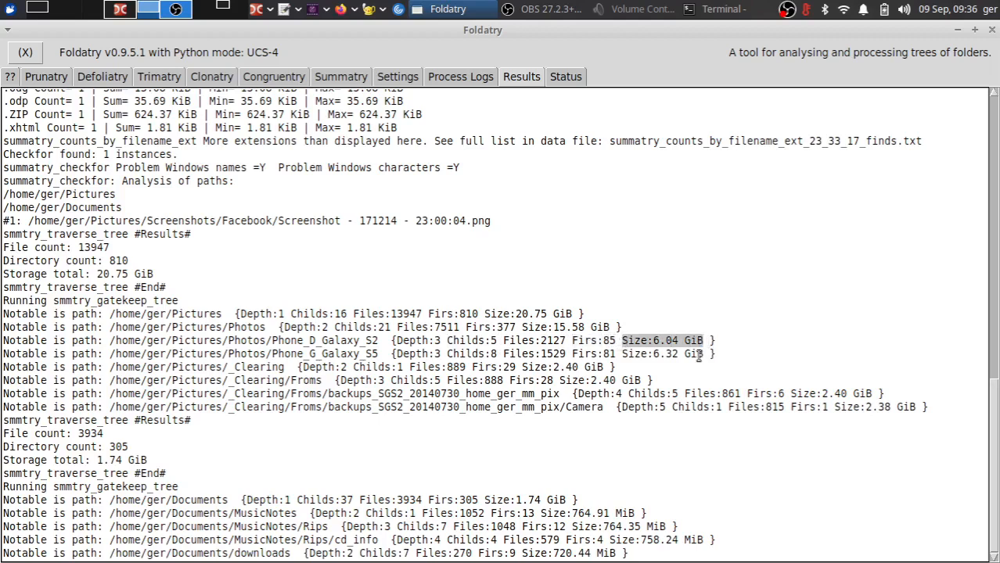
drag(631, 356, 704, 353)
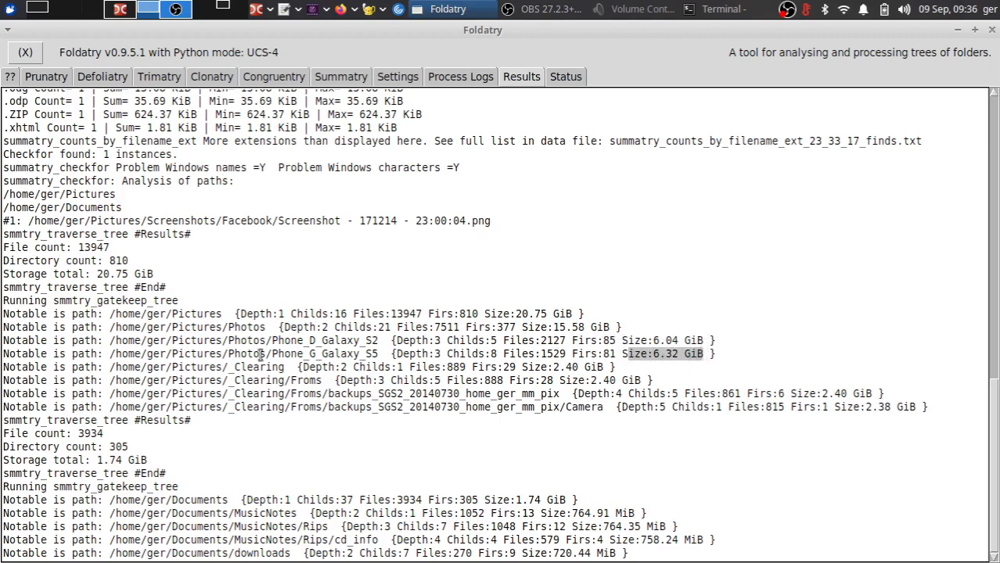
drag(626, 341, 651, 353)
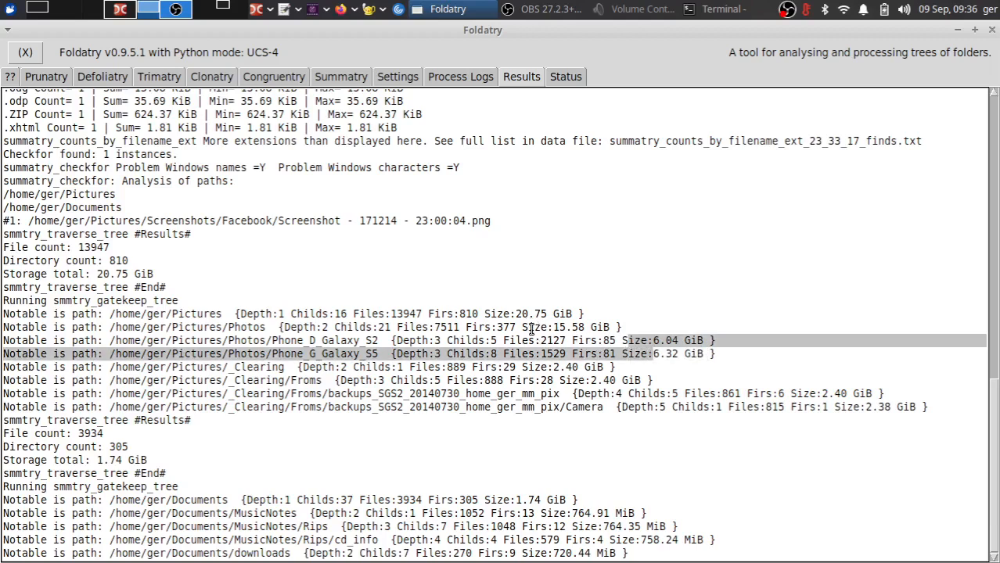
drag(554, 327, 595, 328)
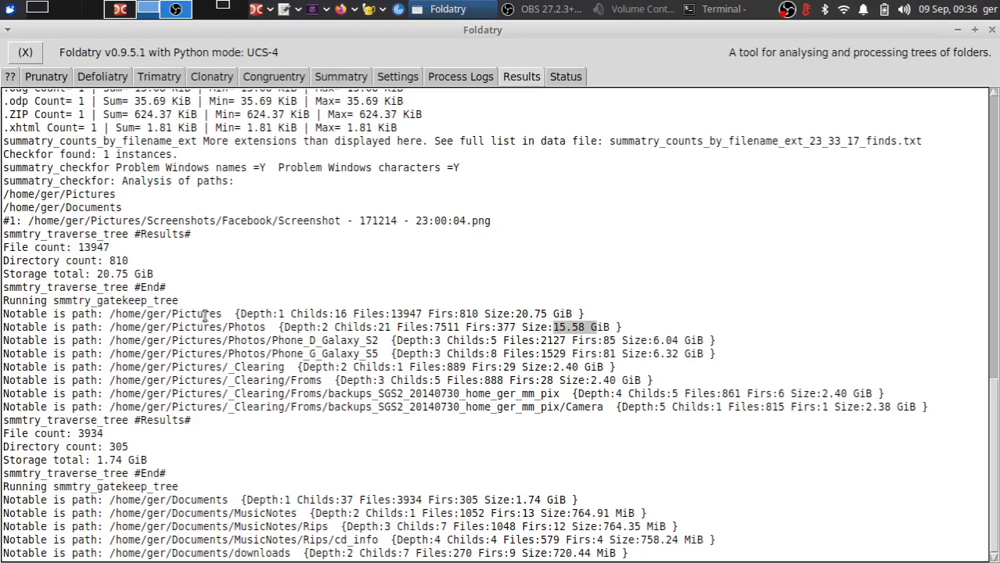
drag(460, 314, 580, 313)
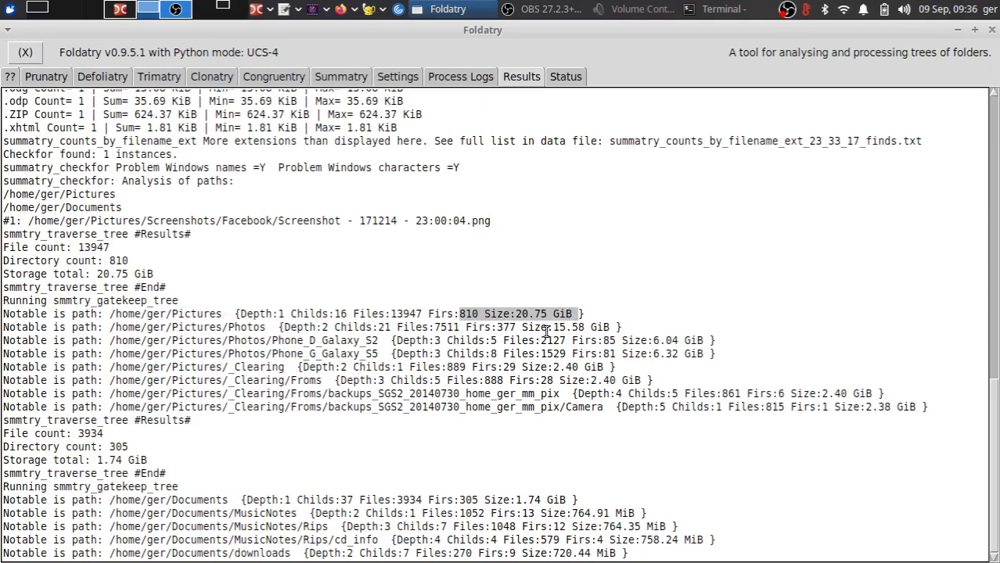
drag(547, 329, 600, 329)
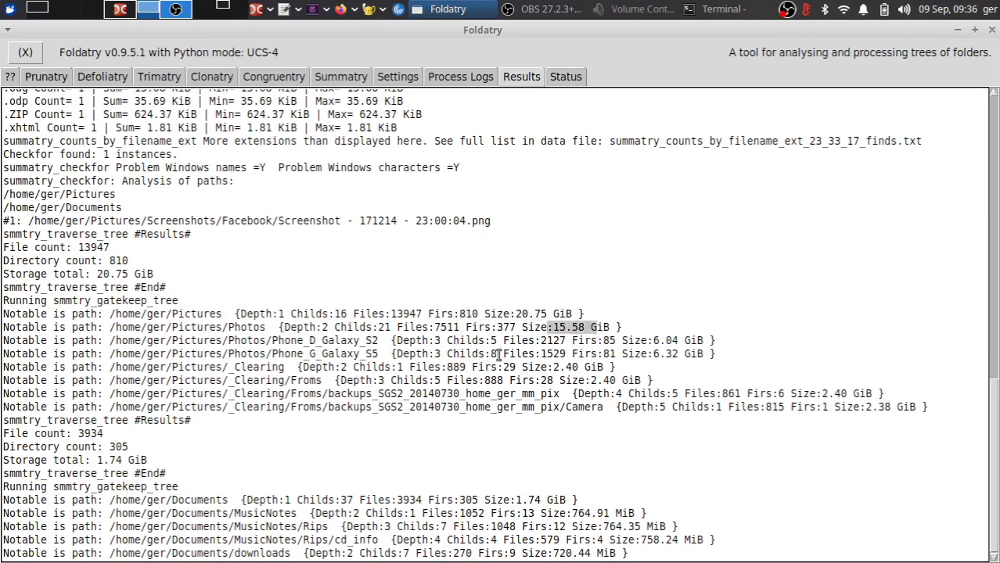
click(555, 342)
drag(555, 342, 598, 349)
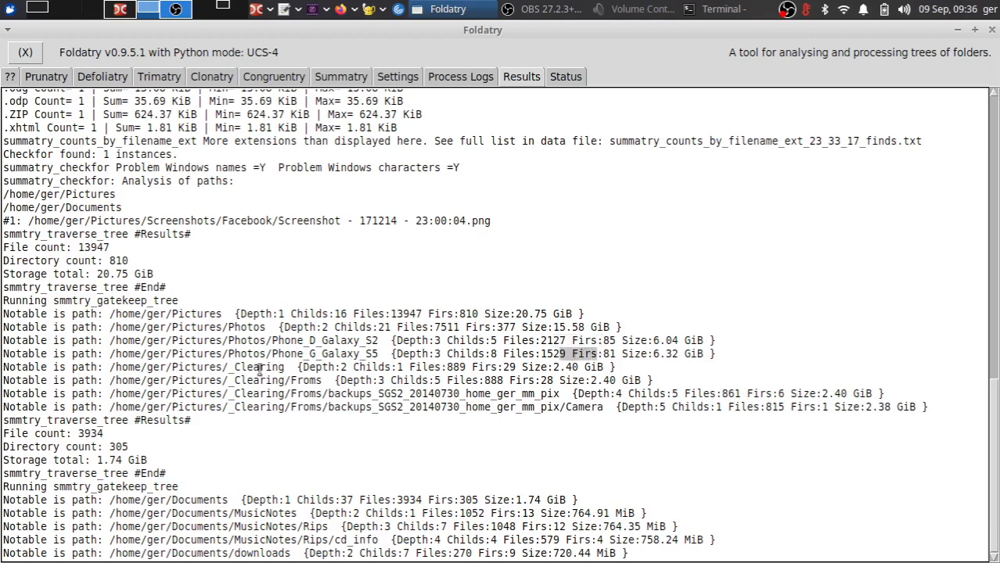
drag(503, 367, 583, 367)
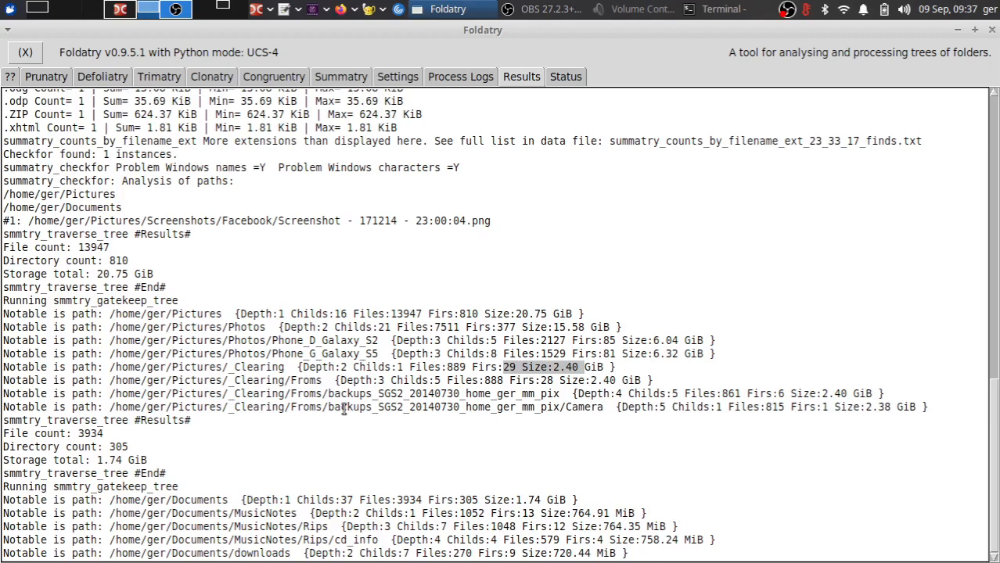
click(333, 80)
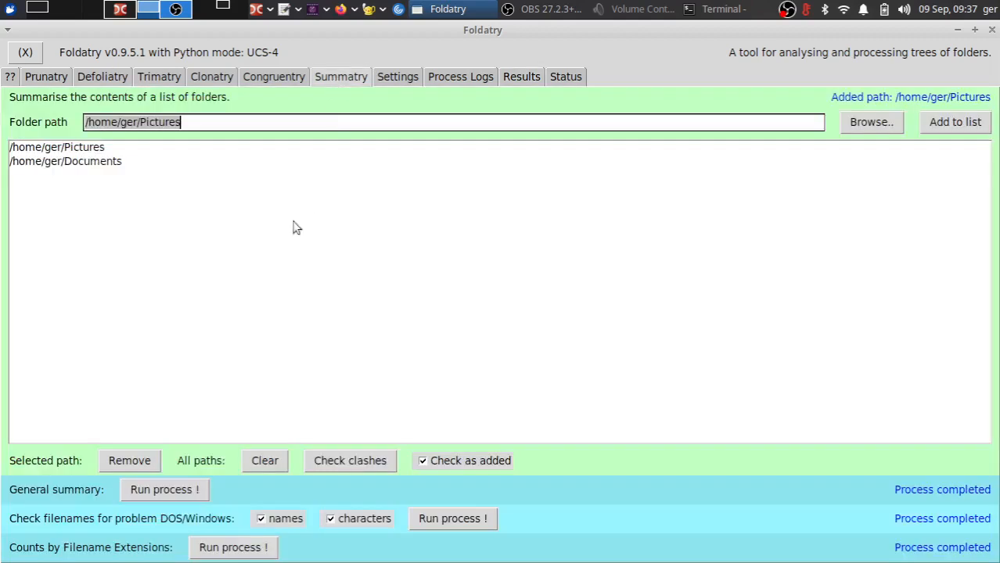